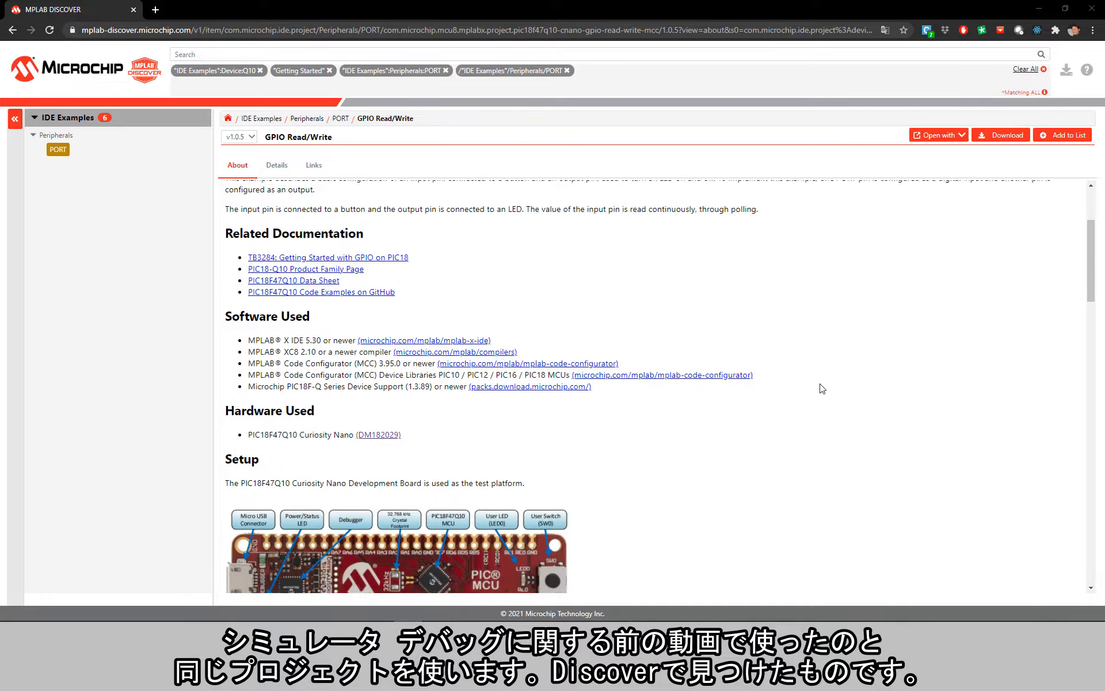
- Review the GPIO Read/Write example page, the running USB bridge window and the debug tool listed in the project dashboard
scroll(822, 388, "down", 15)
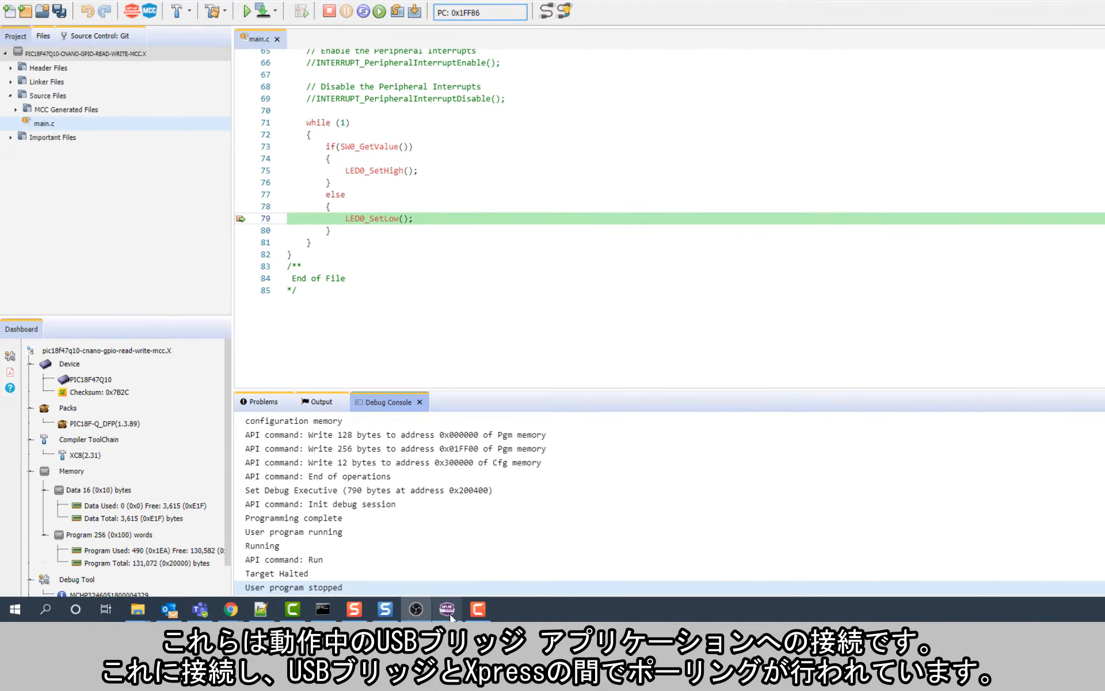
left_click(448, 608)
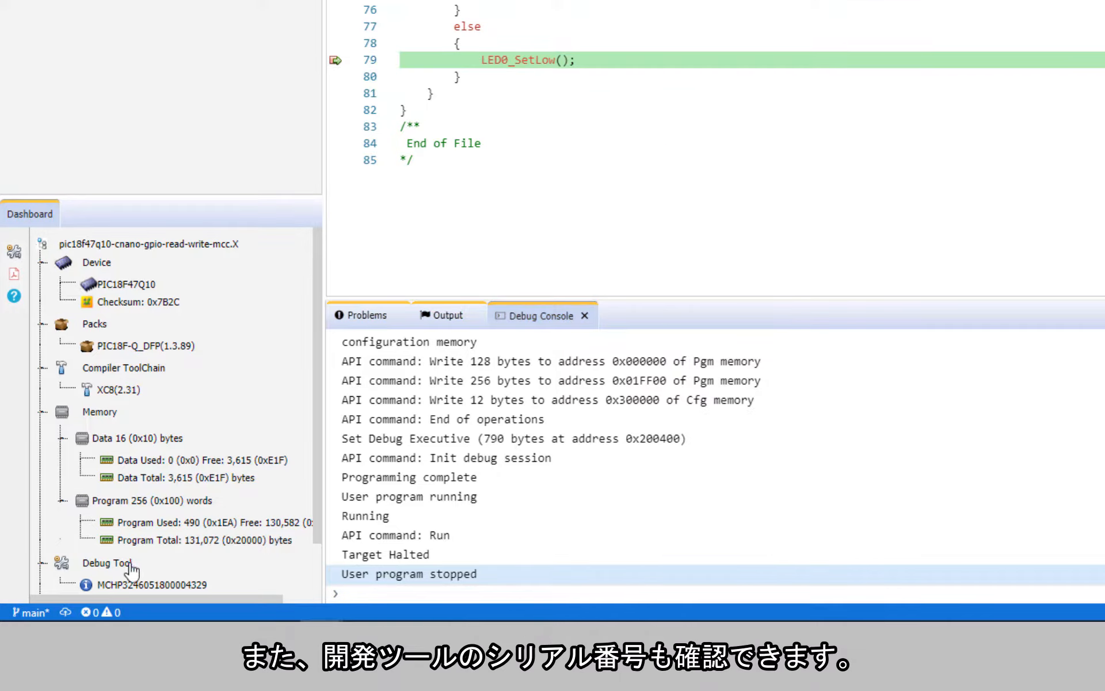
scroll(128, 530, "down", 1)
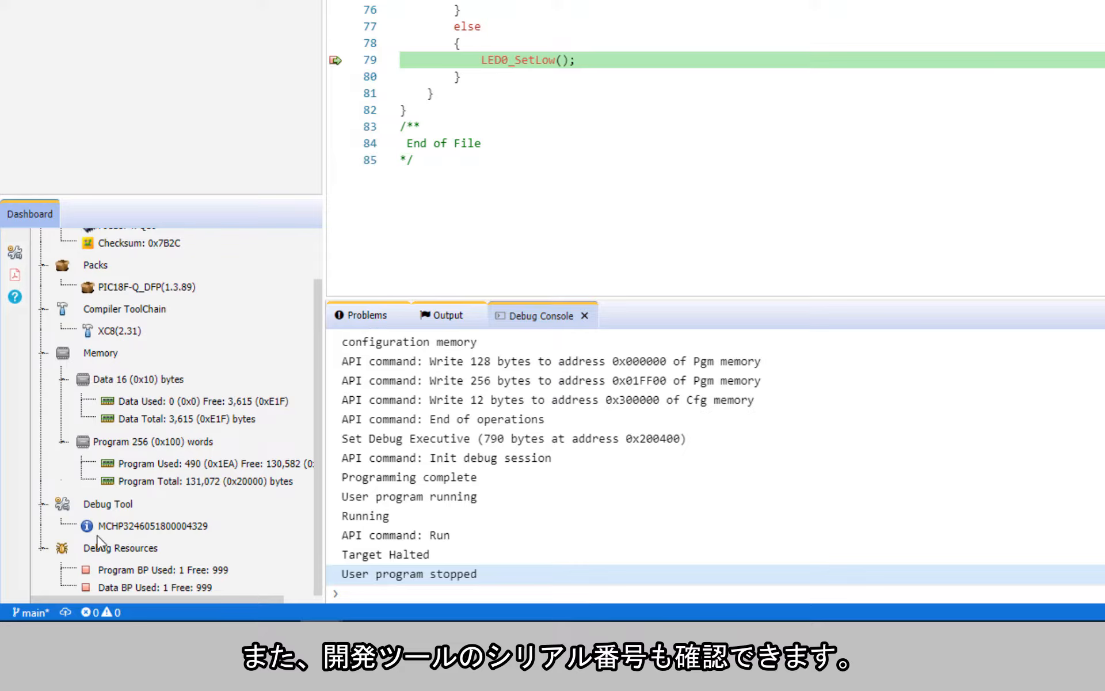
- Look at the Curiosity (PKOB4) debug tool in the project properties and close them without applying changes
left_click(14, 251)
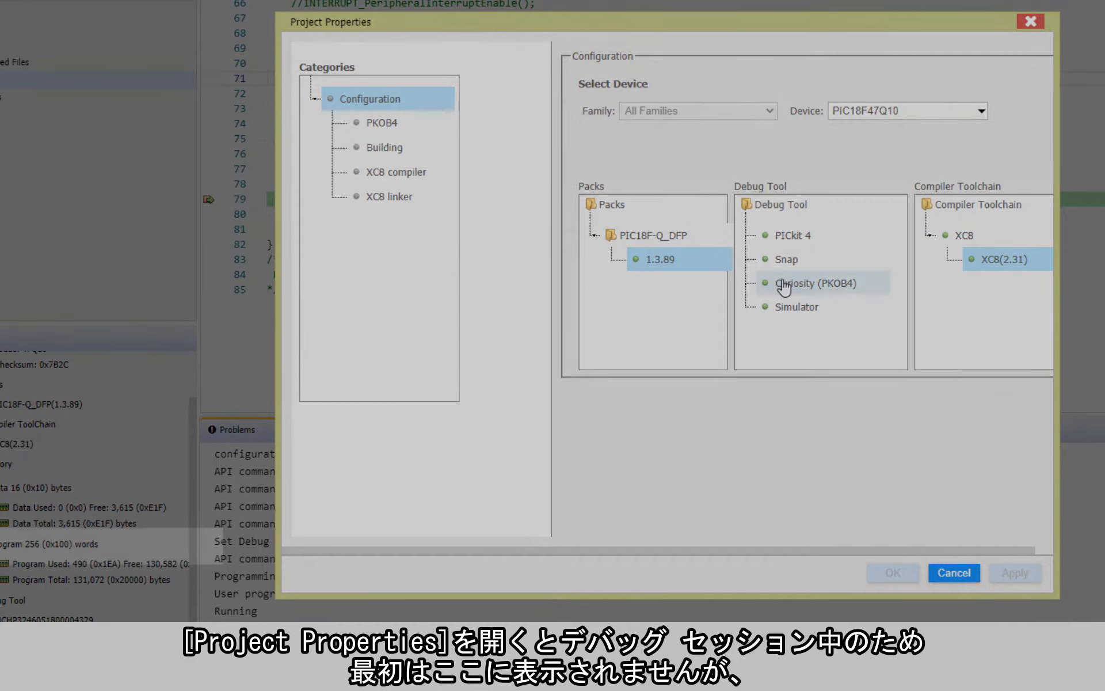
left_click(784, 286)
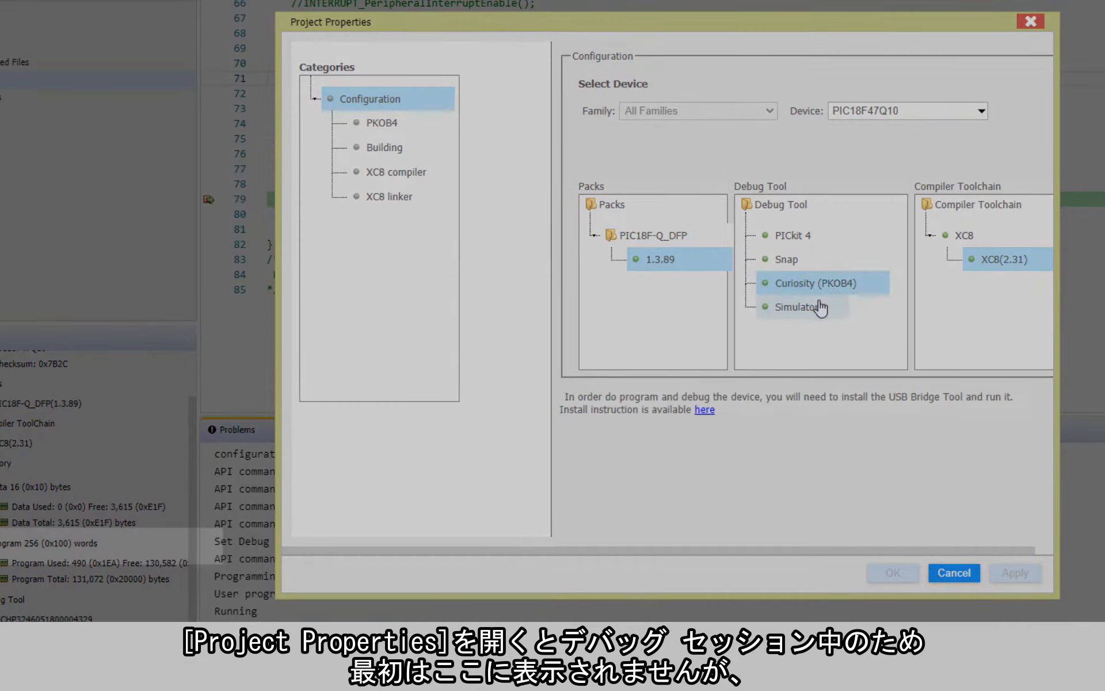
left_click(954, 572)
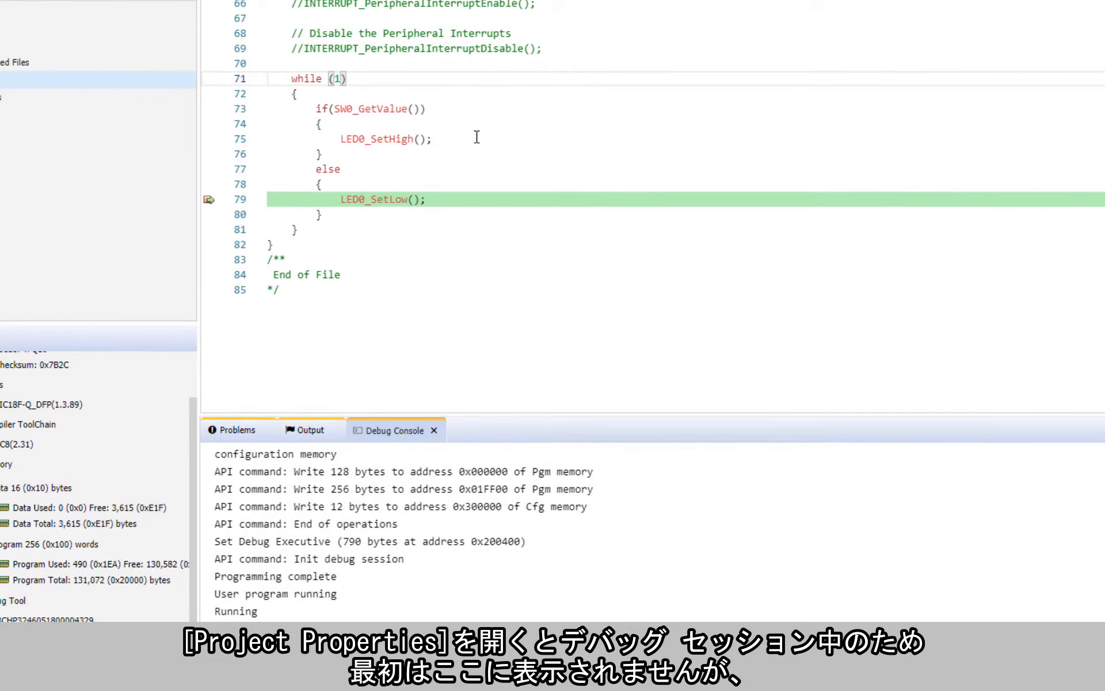
- Stop the debug session and check the Curiosity (PKOB4) debug tool entry in the project properties
left_click(414, 37)
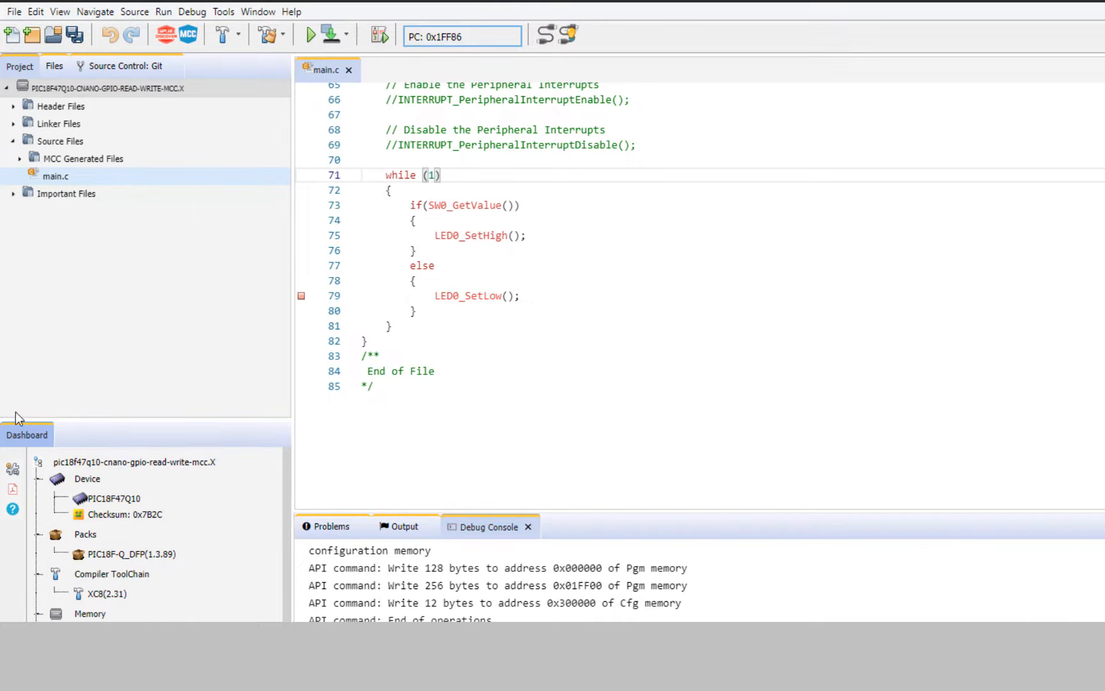
left_click(12, 469)
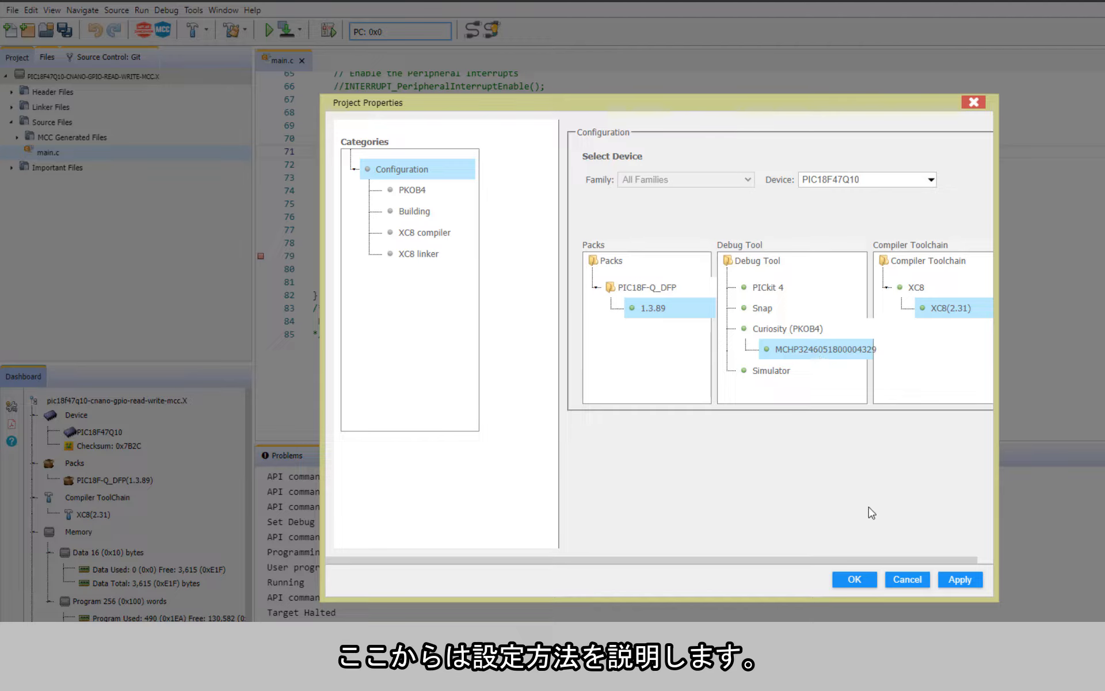
left_click(904, 578)
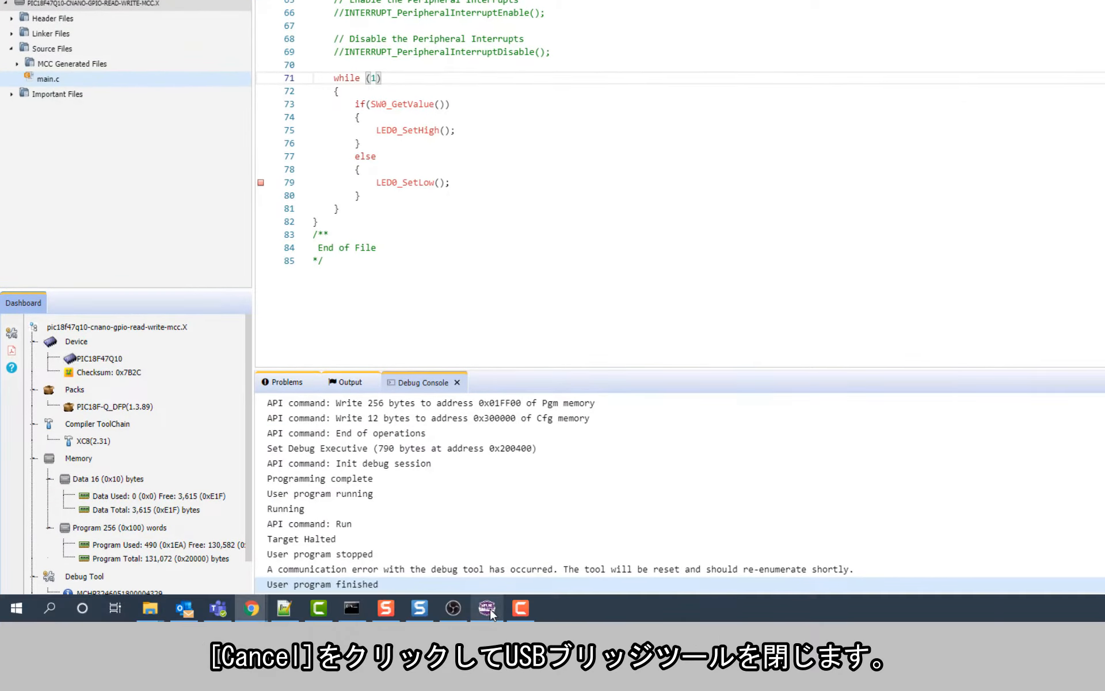
- Bring up the MPLAB Xpress USB Communications Bridge application and close it
left_click(496, 604)
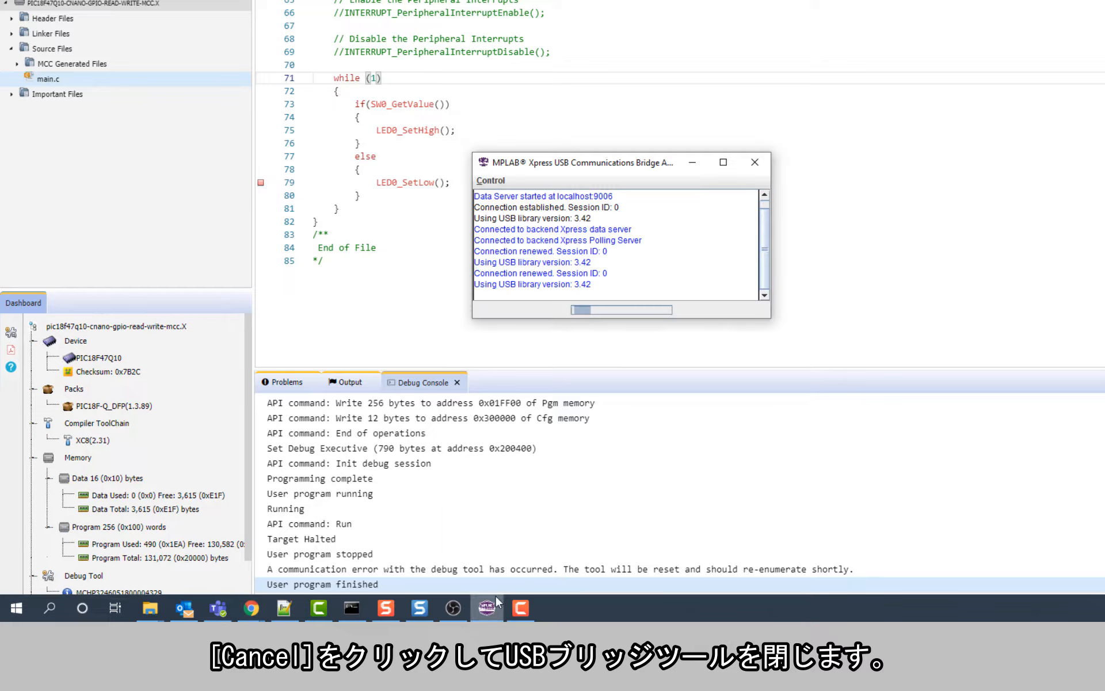
left_click(754, 162)
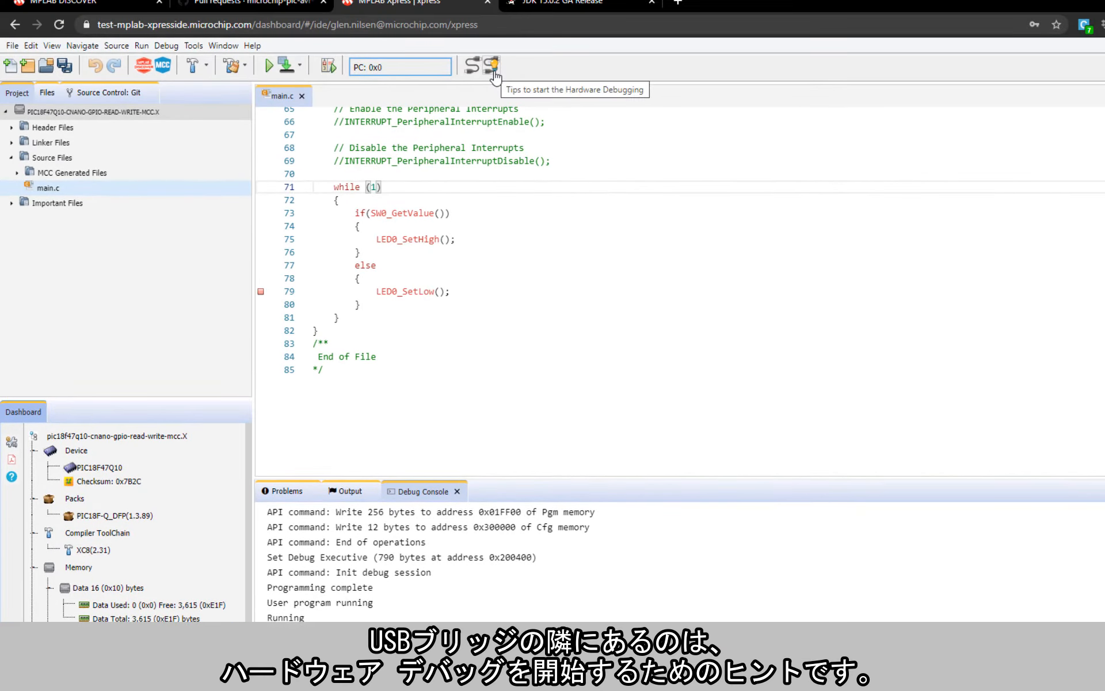
- Open the tips for starting hardware debugging, read through the USB hardware connection steps and close the document
left_click(493, 67)
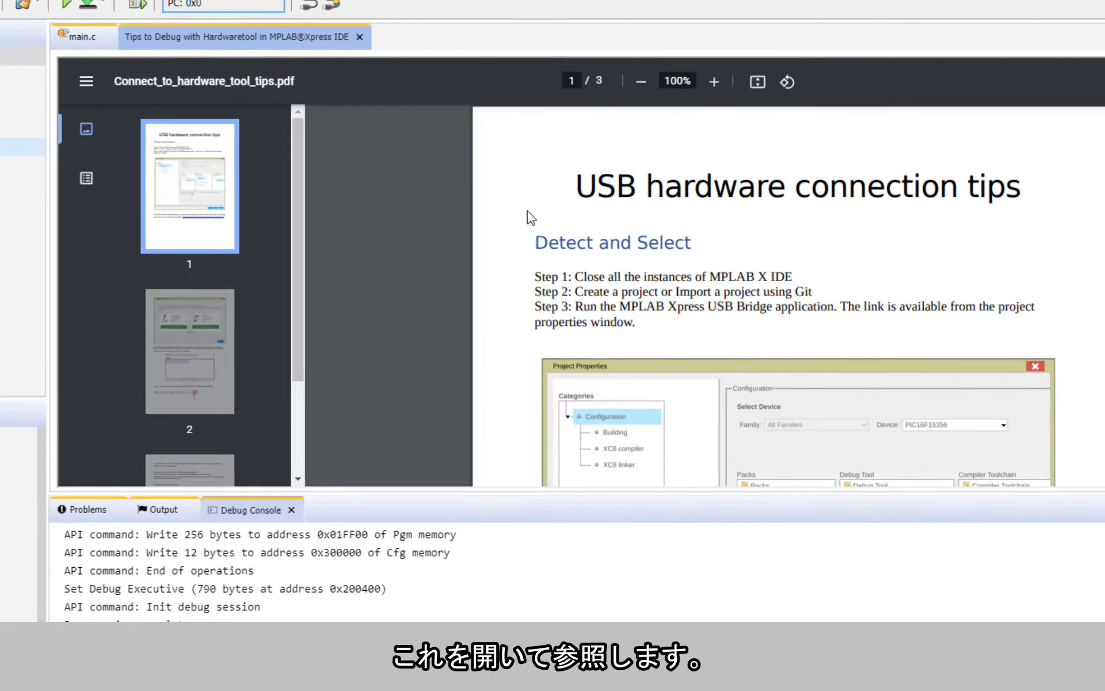
scroll(641, 235, "down", 5)
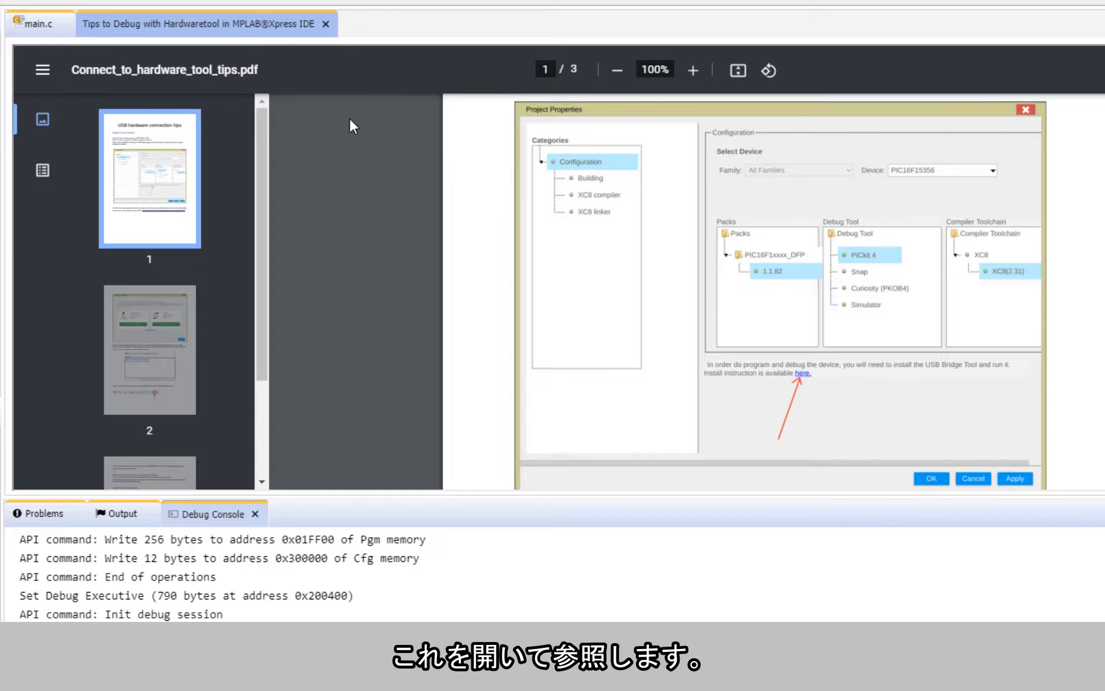
left_click(325, 24)
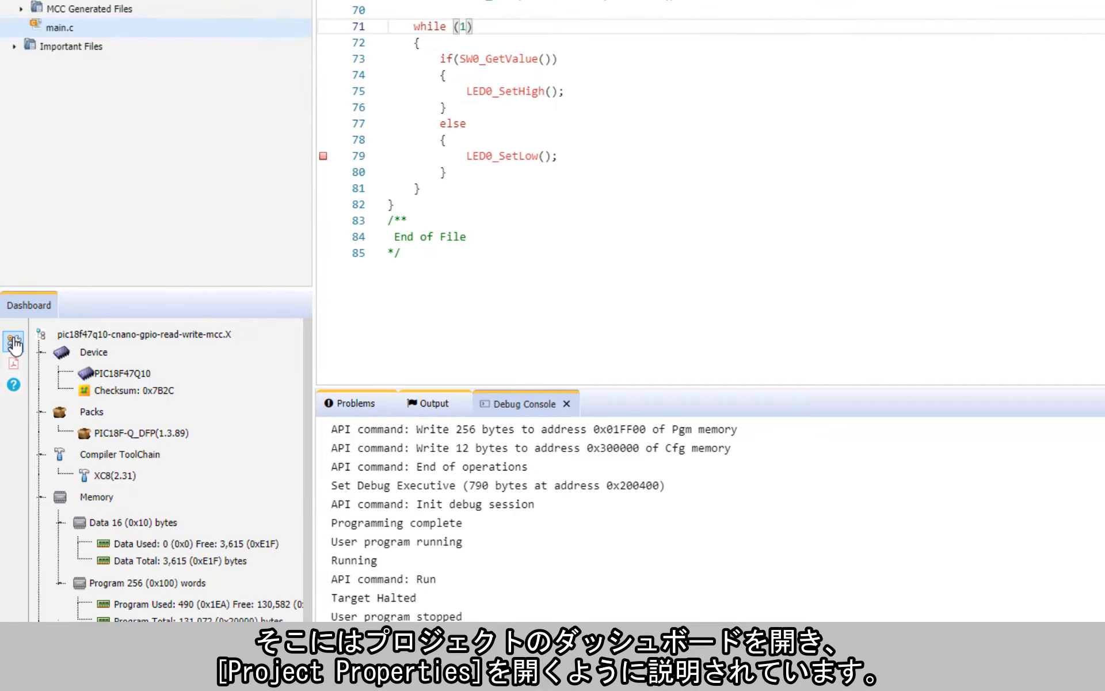
- Select Curiosity (PKOB4) as the debug tool in the project properties and open the USB Bridge Tool install instructions
left_click(7, 343)
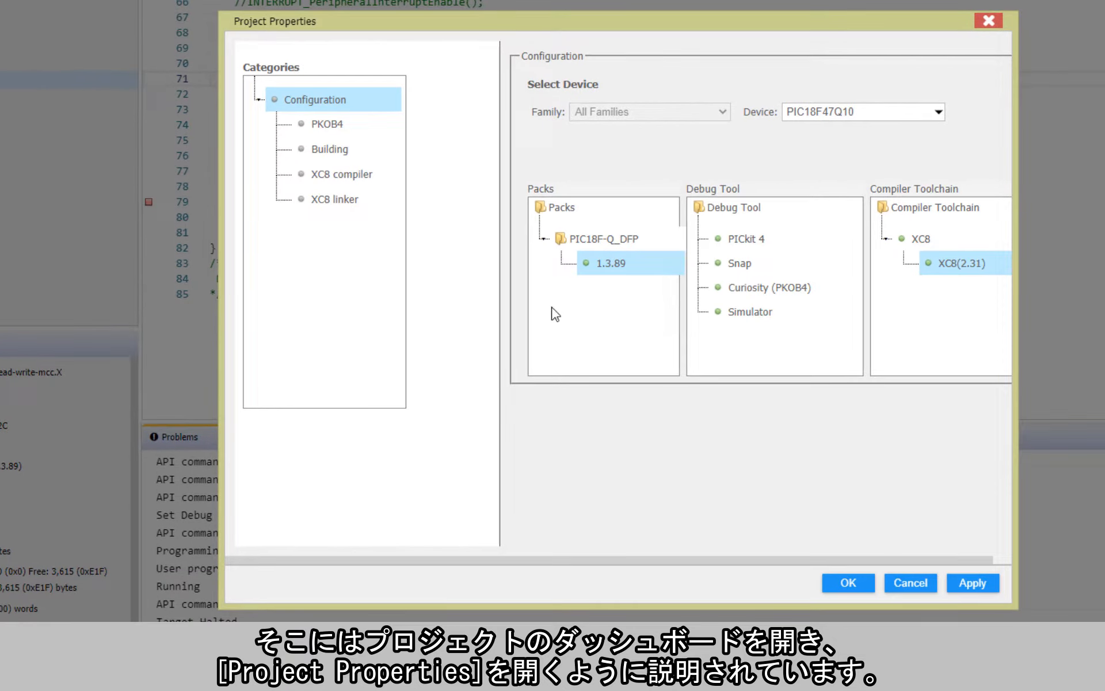
left_click(766, 288)
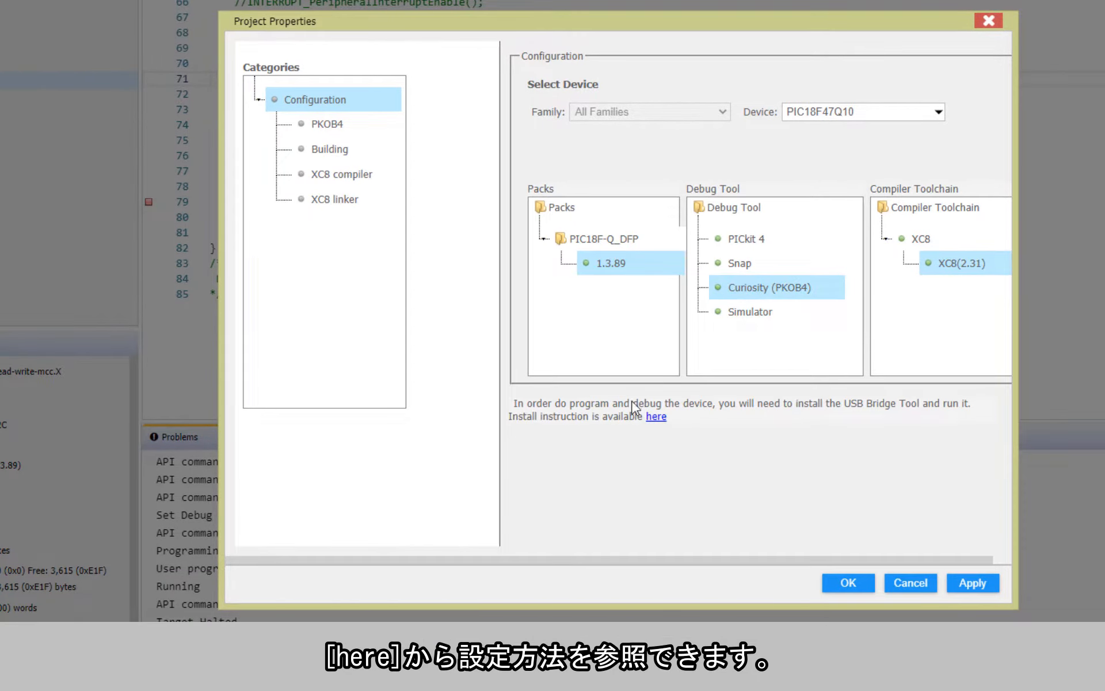
left_click(656, 417)
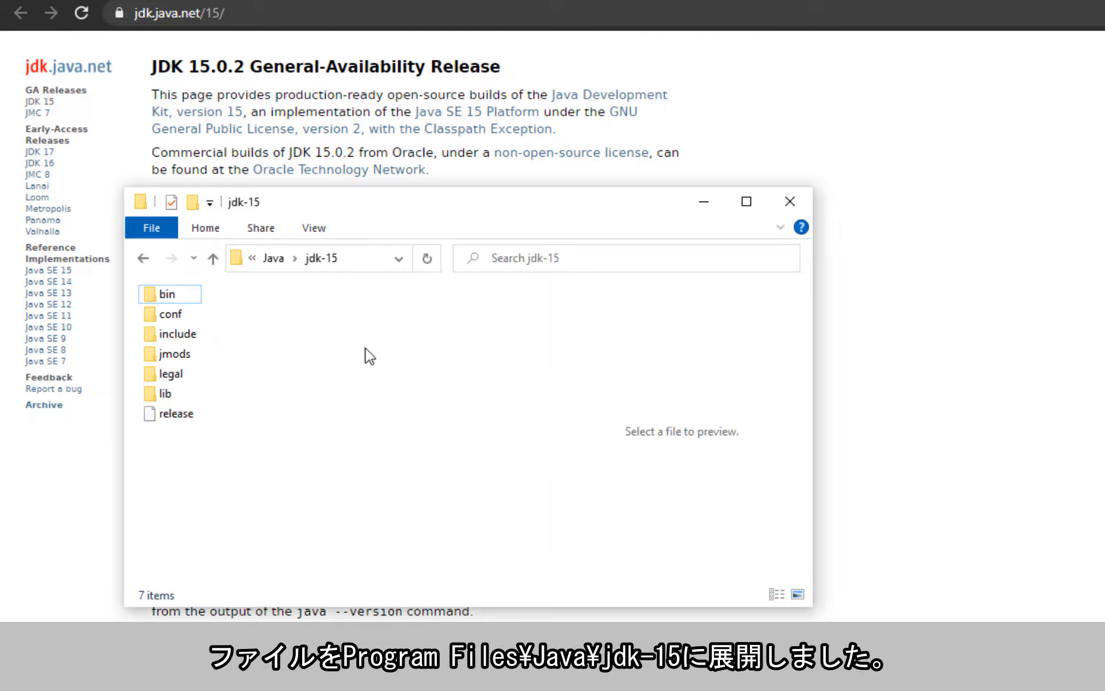
- Check the full path of the extracted jdk-15 folder in File Explorer
left_click(350, 264)
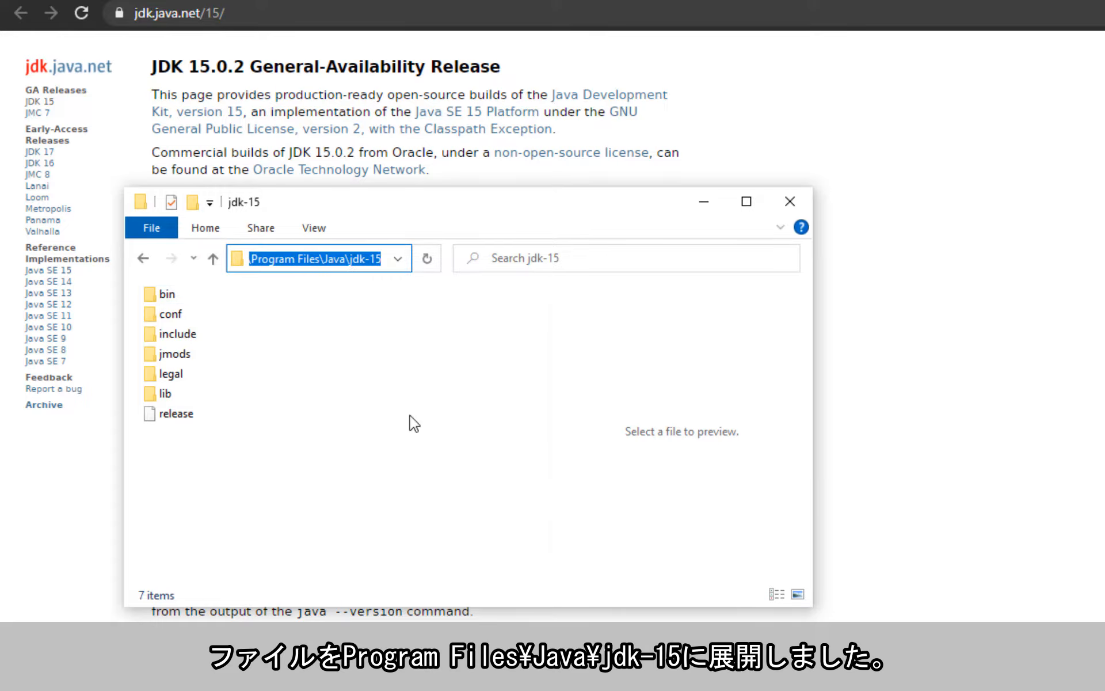
key("Escape")
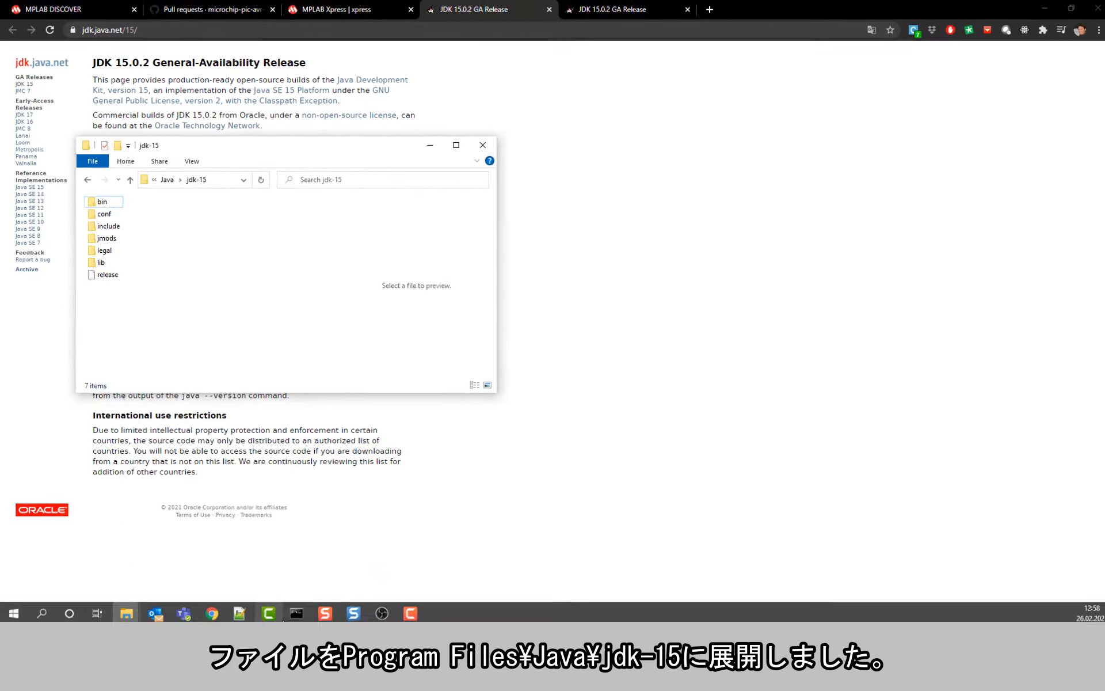
- Search Windows for "envir" and open the Environment Variables dialog from the system properties
left_click(15, 611)
type("envir")
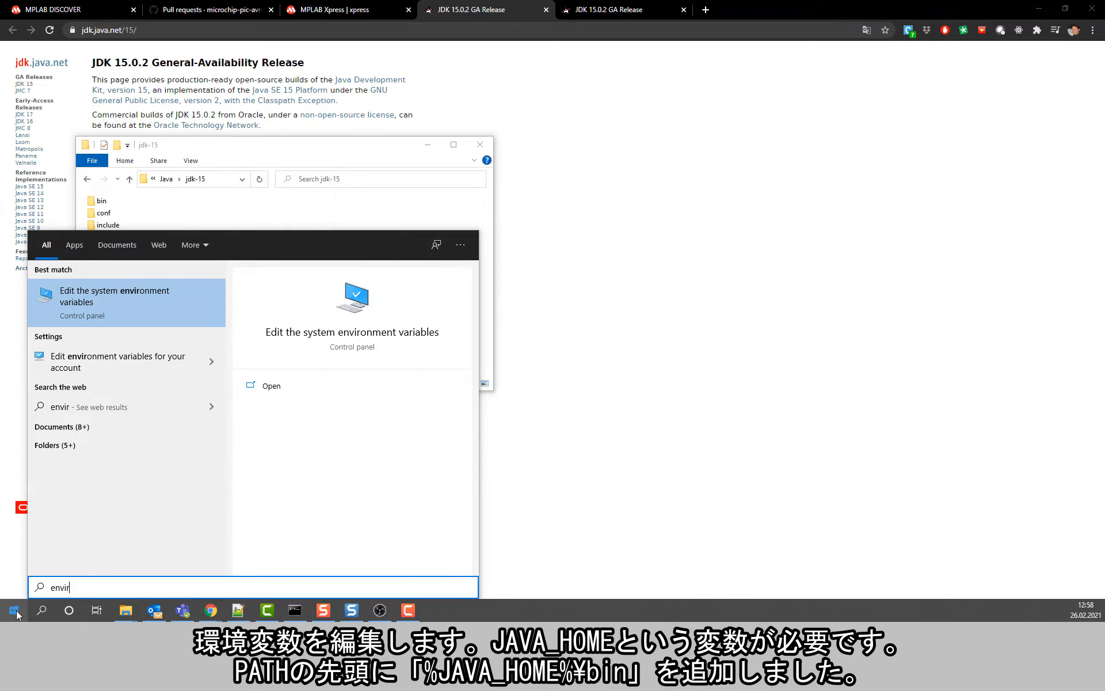
key("Return")
left_click(944, 317)
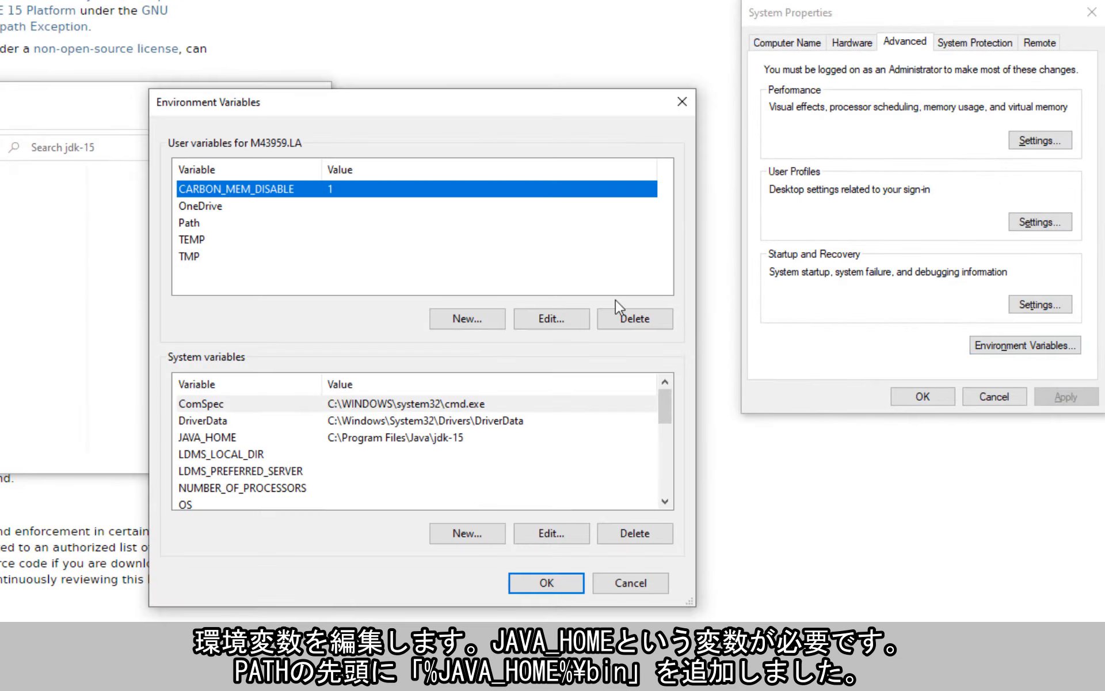
- Check the JAVA_HOME and Path system variables for the JDK location and the %JAVA_HOME%\bin entry, and close the dialog
left_click(308, 441)
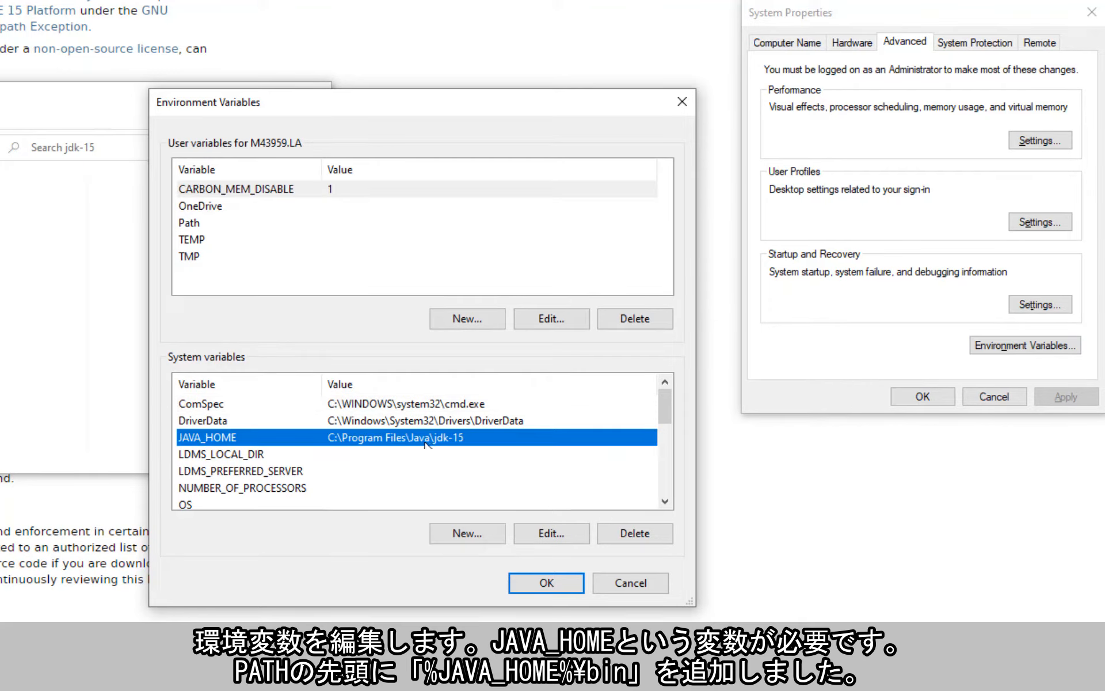
scroll(424, 443, "down", 1)
left_click(371, 470)
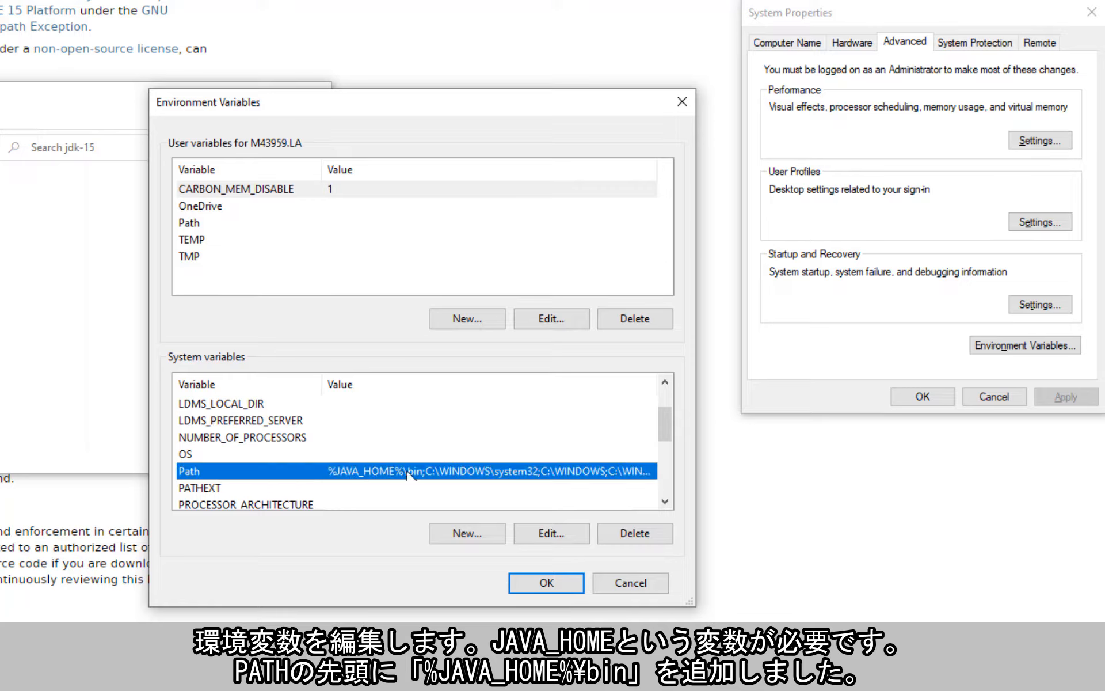
left_click(528, 588)
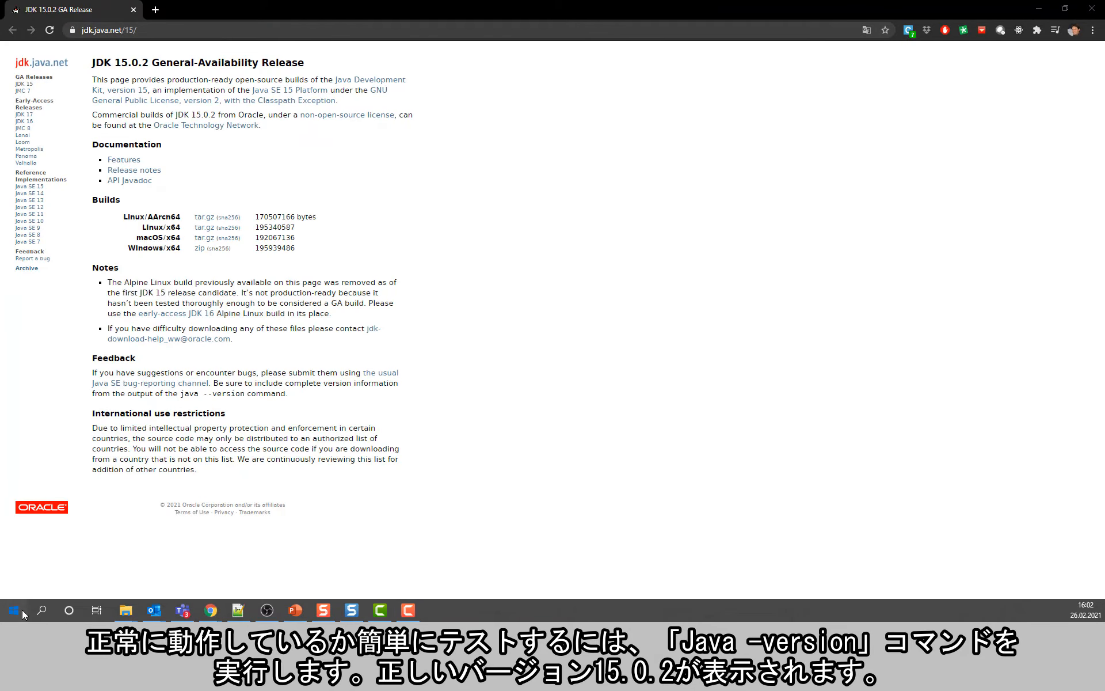
- Open a Command Prompt and check the installed Java version with "Java -version"
left_click(22, 611)
type("cmd")
key("Return")
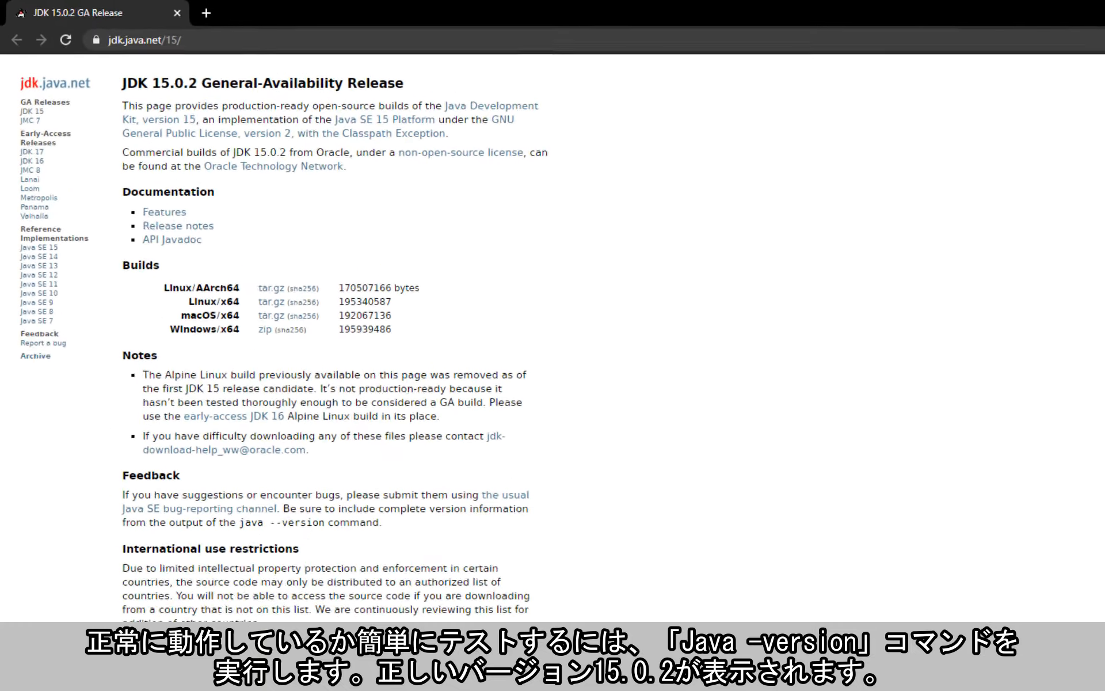
left_click(721, 289)
key("Escape")
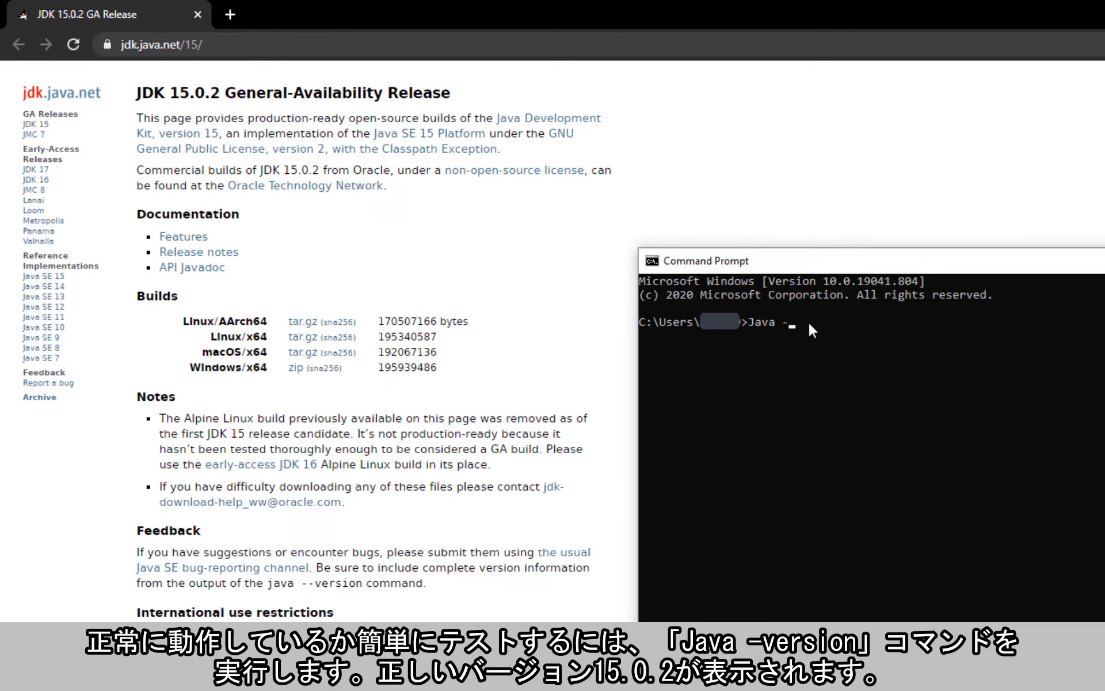
type("Java -version")
key("Return")
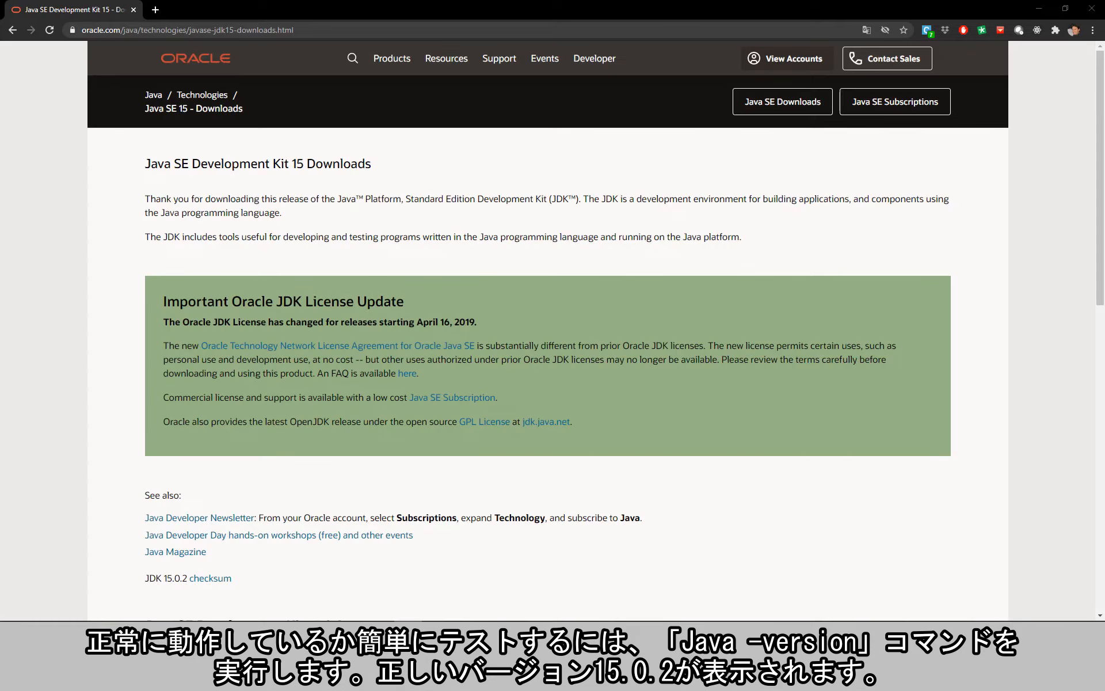
- Browse the Java SE Development Kit 15.0.2 downloads on Oracle's site for the available installers
scroll(959, 473, "down", 1)
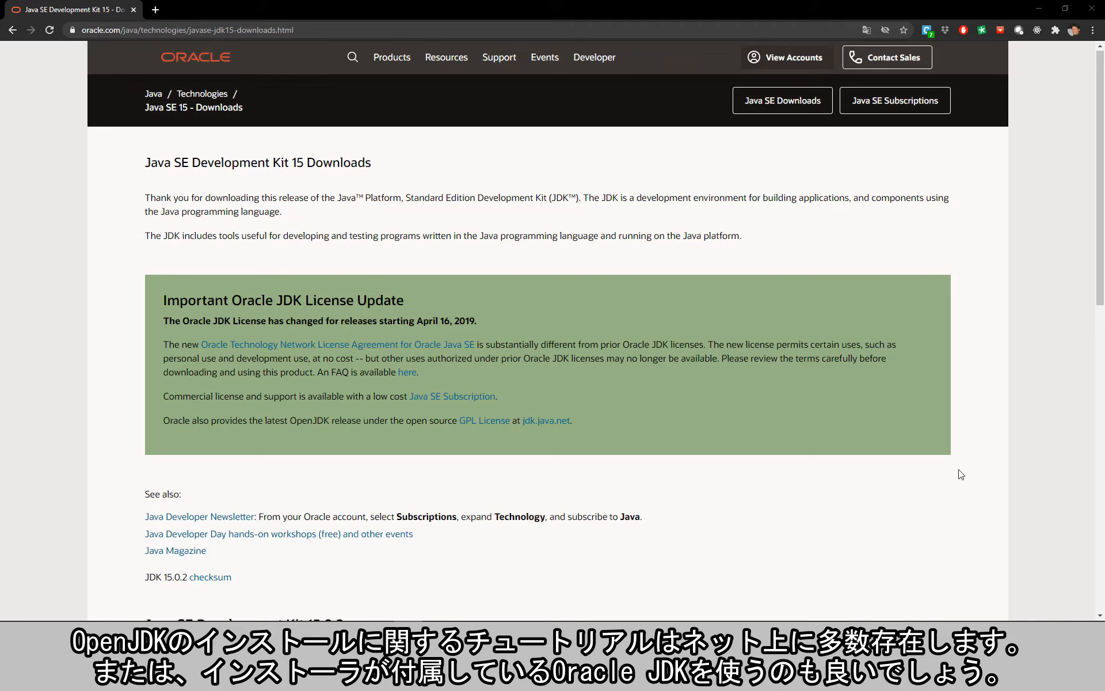
scroll(959, 476, "down", 7)
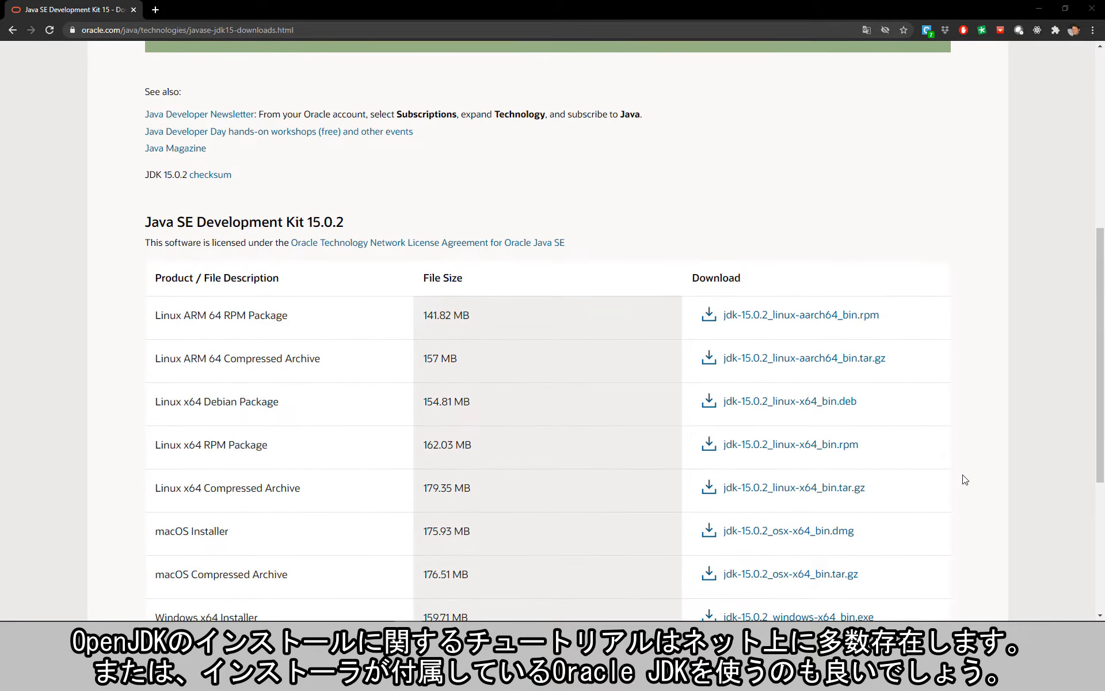
scroll(965, 479, "down", 1)
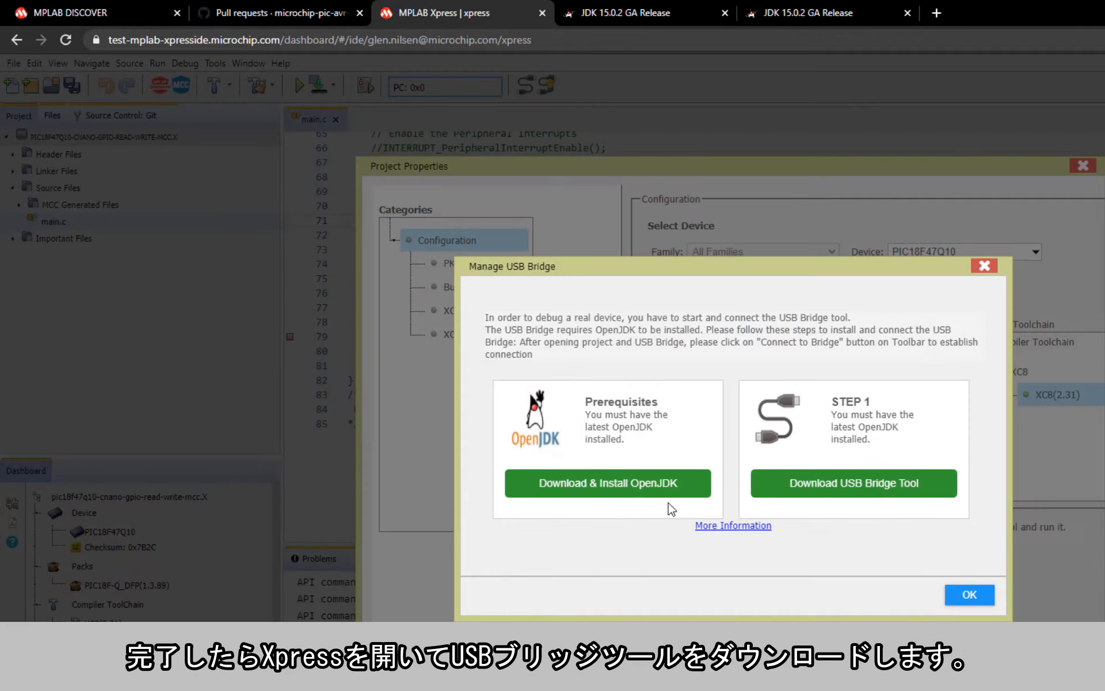
- Request the USB Bridge Tool download in MPLAB Xpress and cancel saving the duplicate jar file
left_click(863, 485)
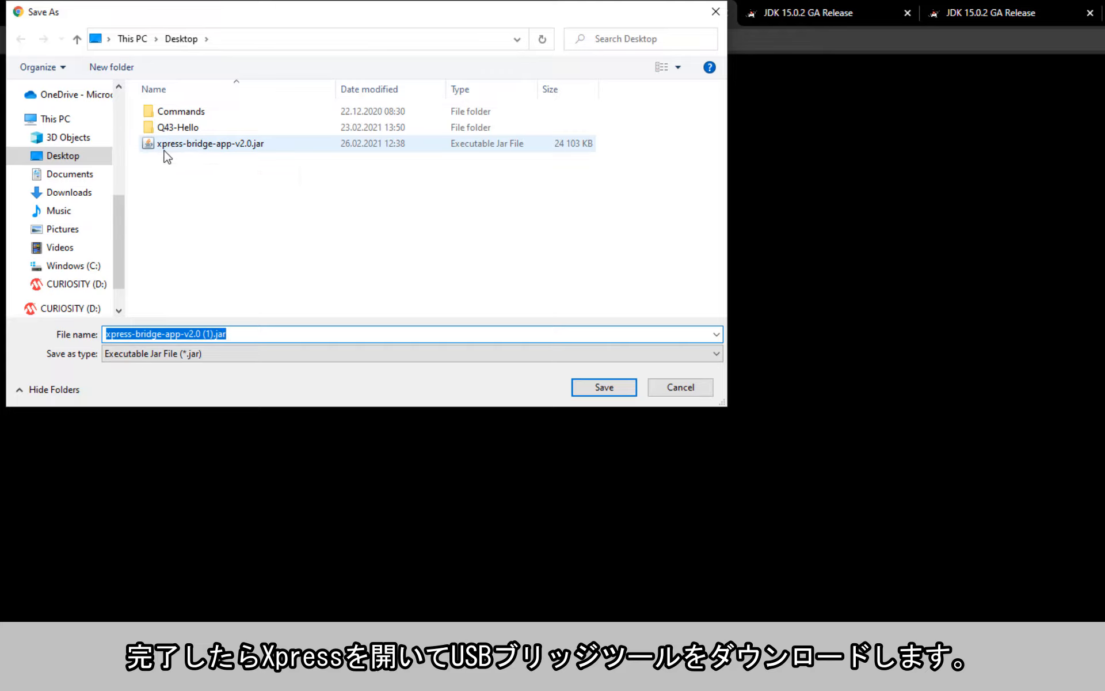
left_click(668, 392)
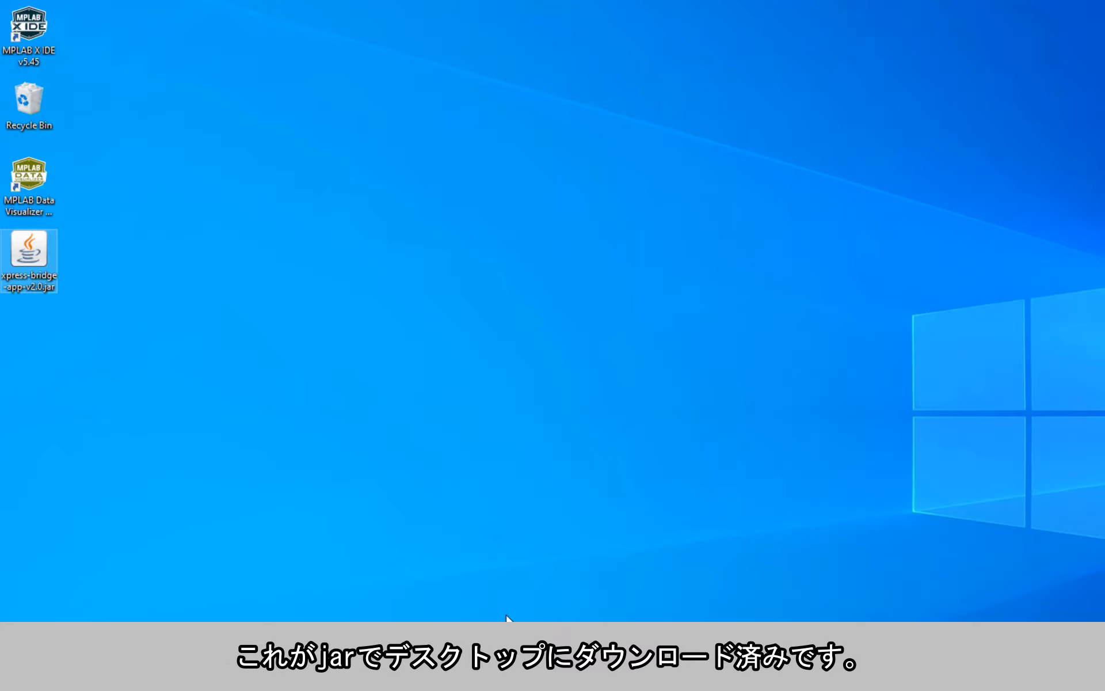
- Run xpress-bridge-app-v2.0.jar from the desktop and connect MPLAB Xpress to the USB bridge
double_click(36, 258)
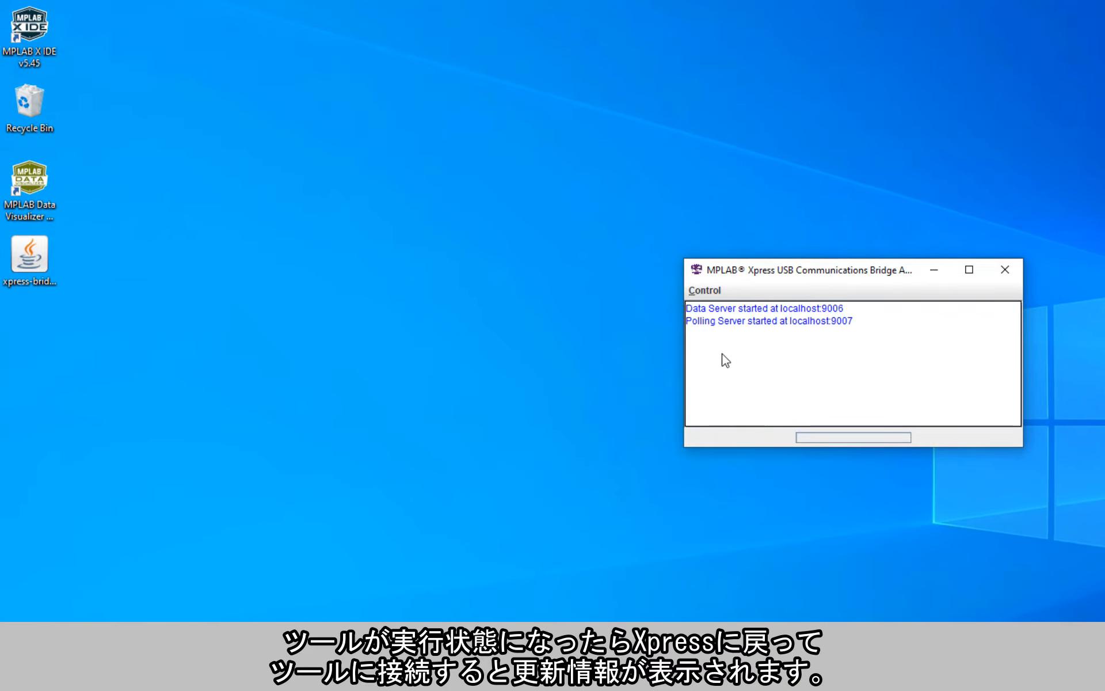
left_click(230, 633)
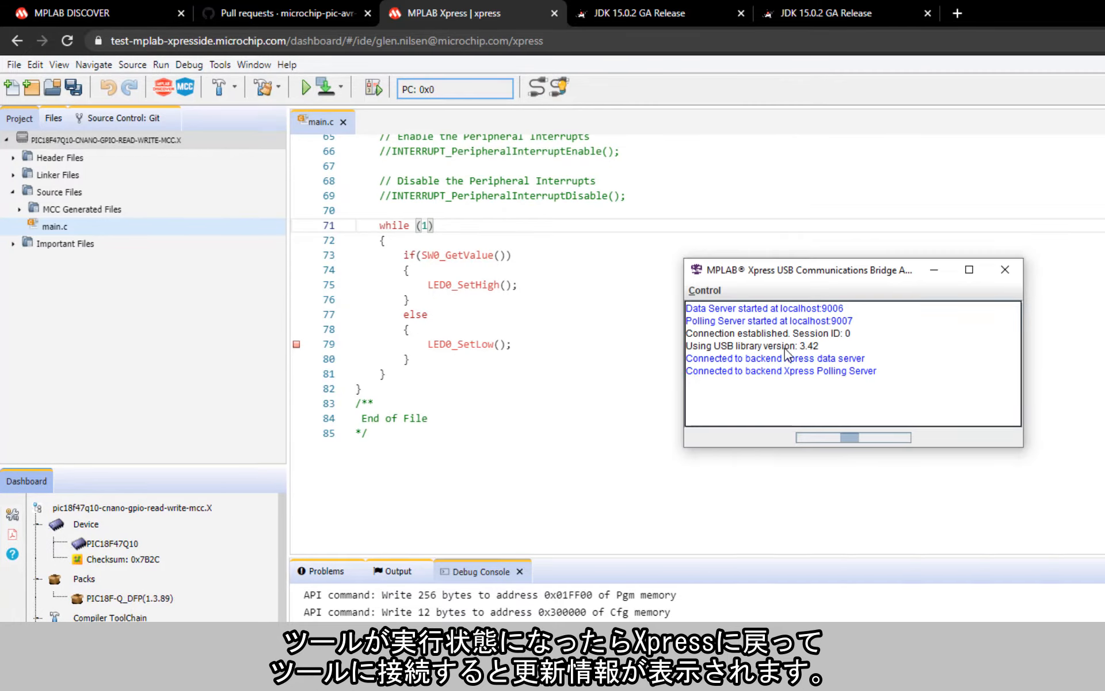
left_click(571, 342)
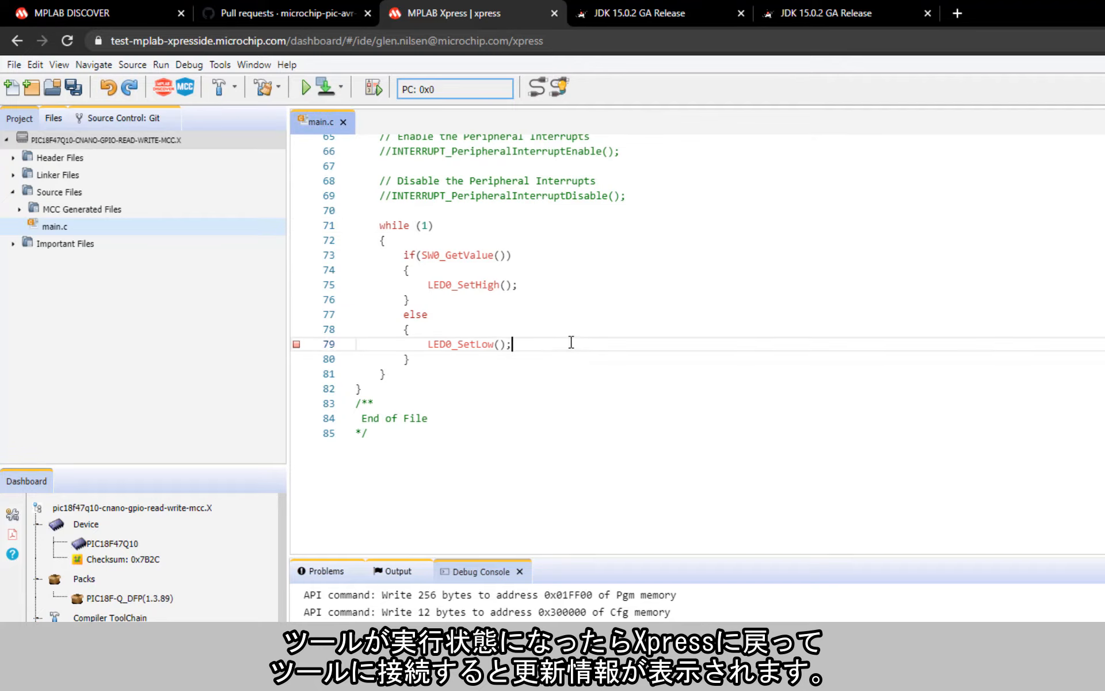
- Set the project's debug tool to Curiosity (PKOB4) in the Project Properties and confirm the change
left_click(12, 514)
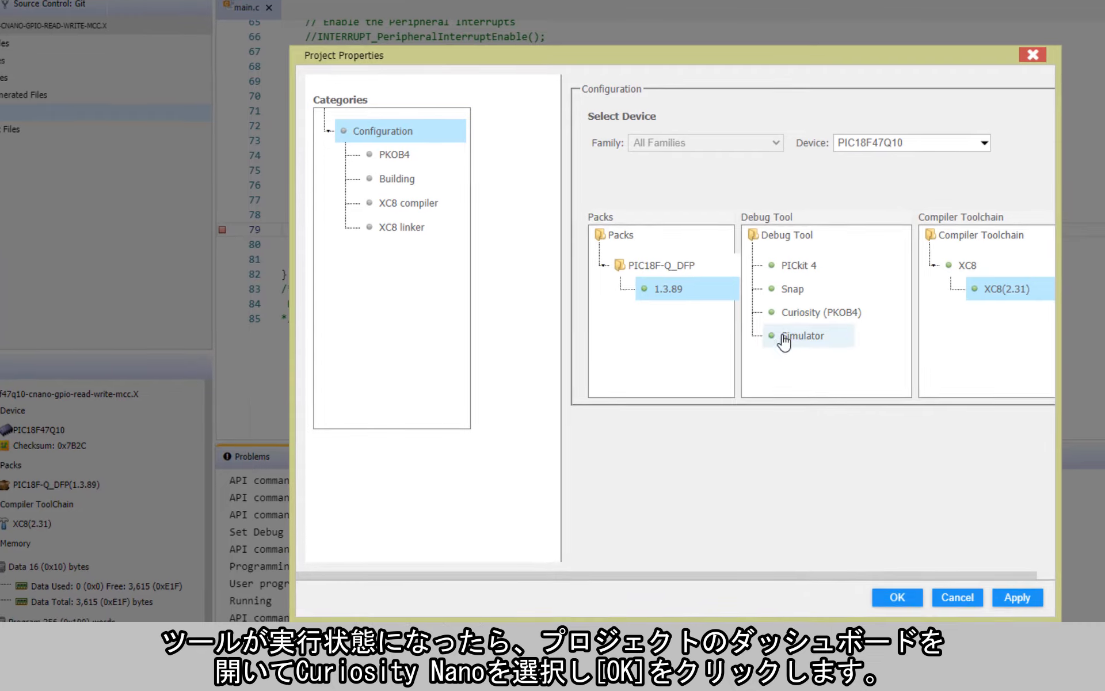
left_click(800, 311)
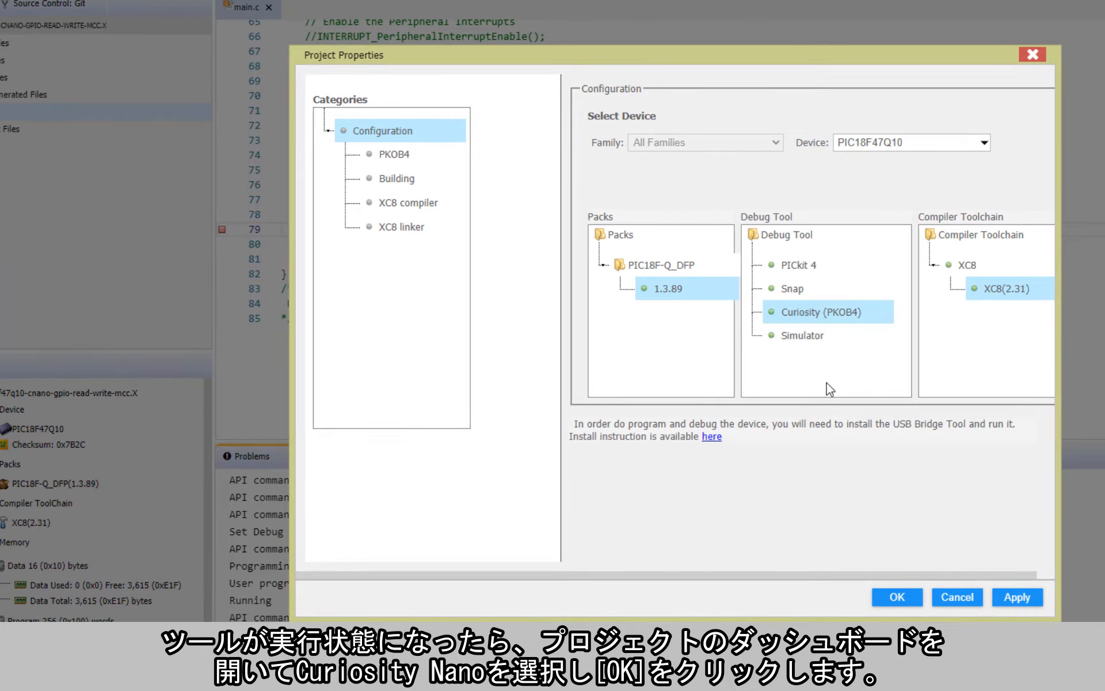
left_click(901, 600)
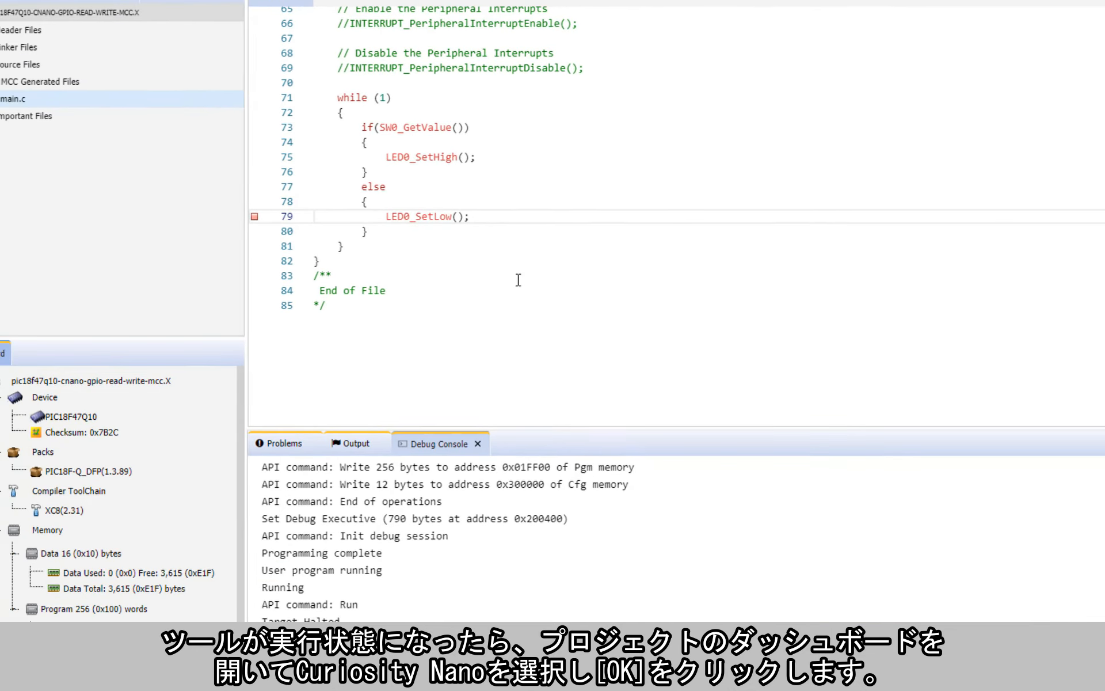
- Reopen the Project Properties, select the connected board's serial number under Curiosity (PKOB4) as the debug tool, and apply it
left_click(8, 392)
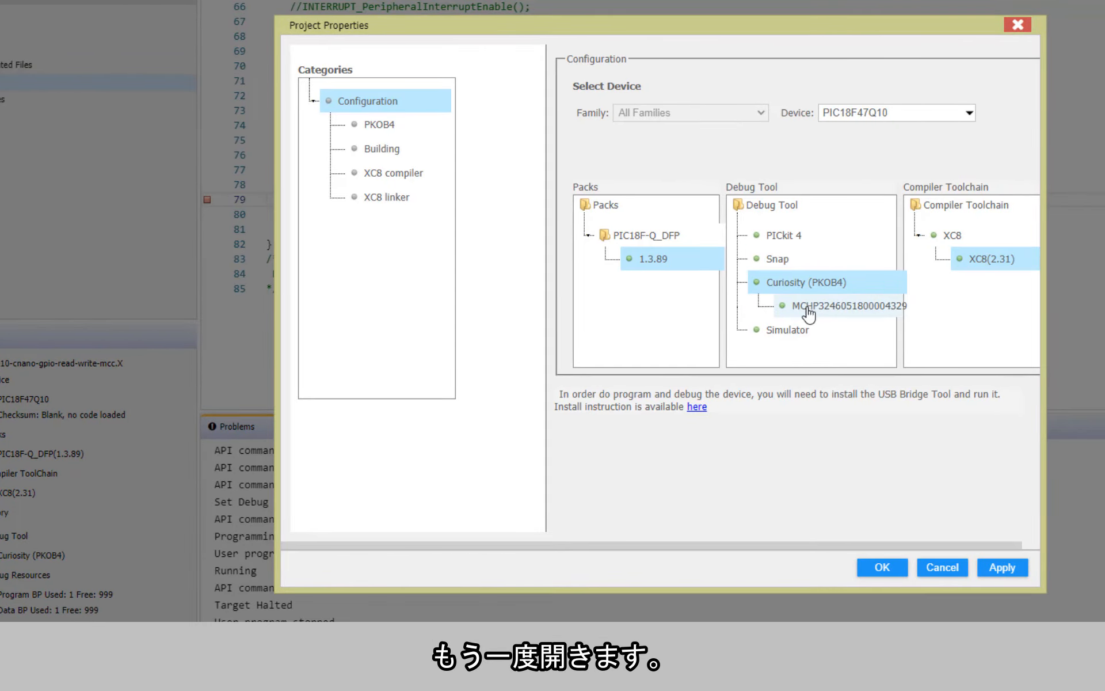
left_click(810, 308)
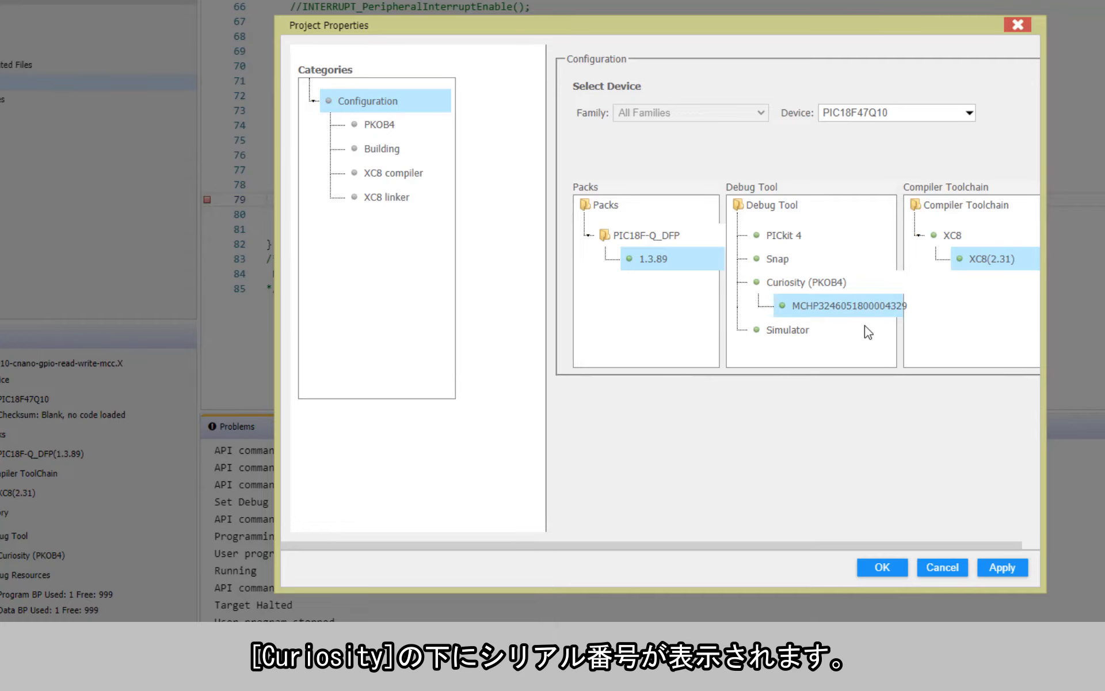
left_click(999, 569)
left_click(877, 573)
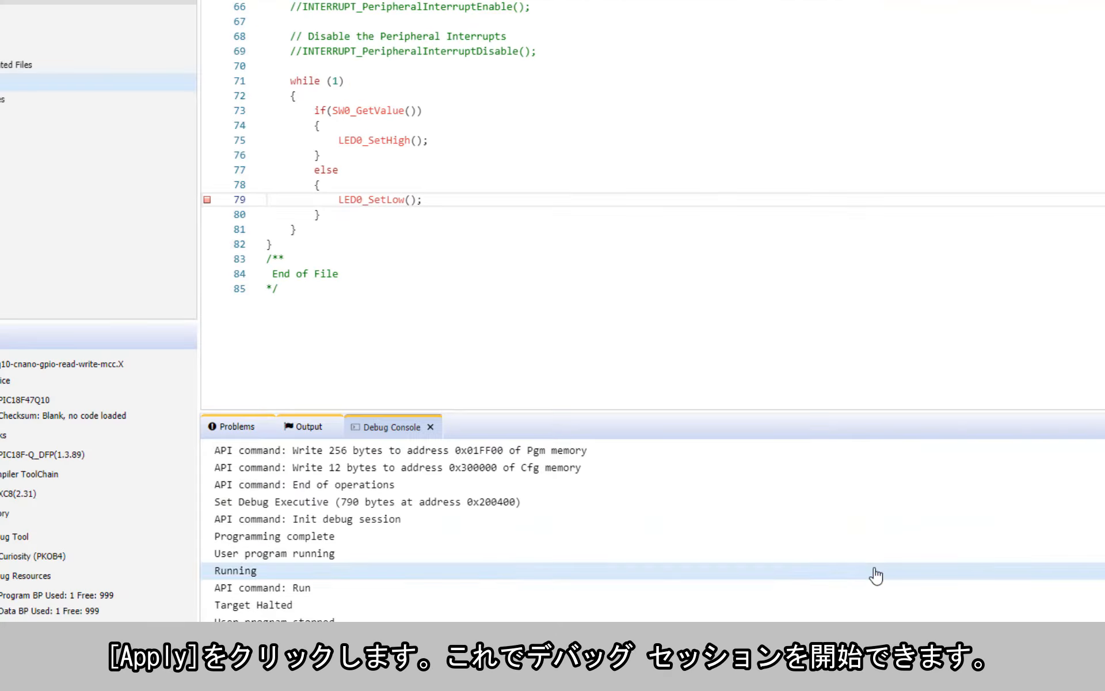
left_click(436, 275)
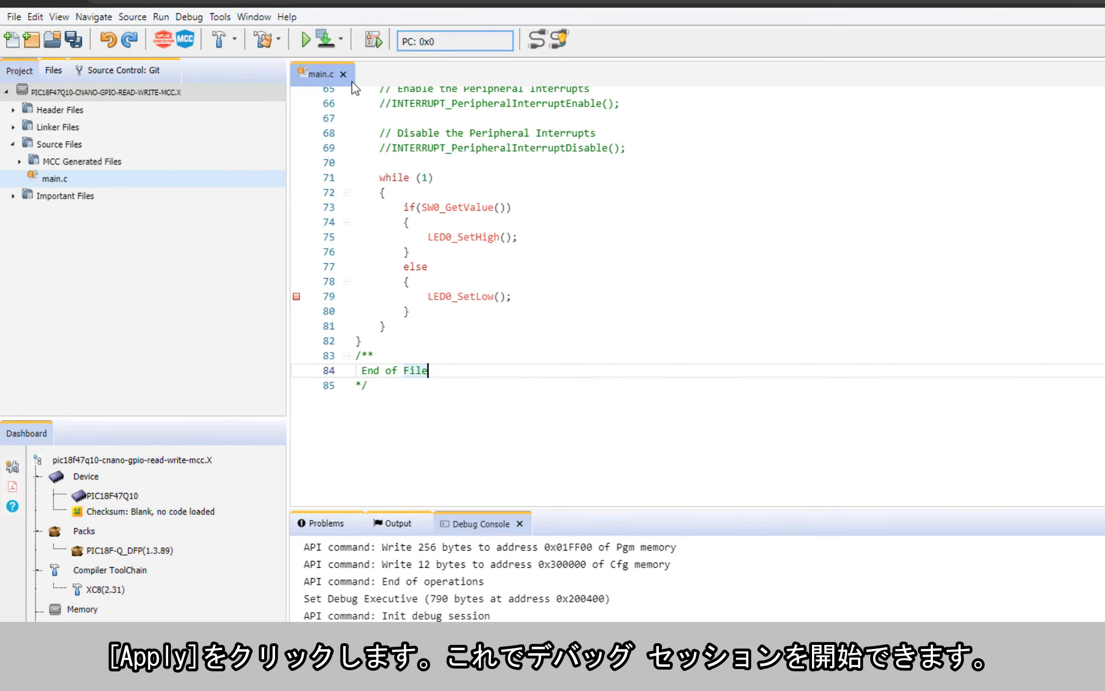